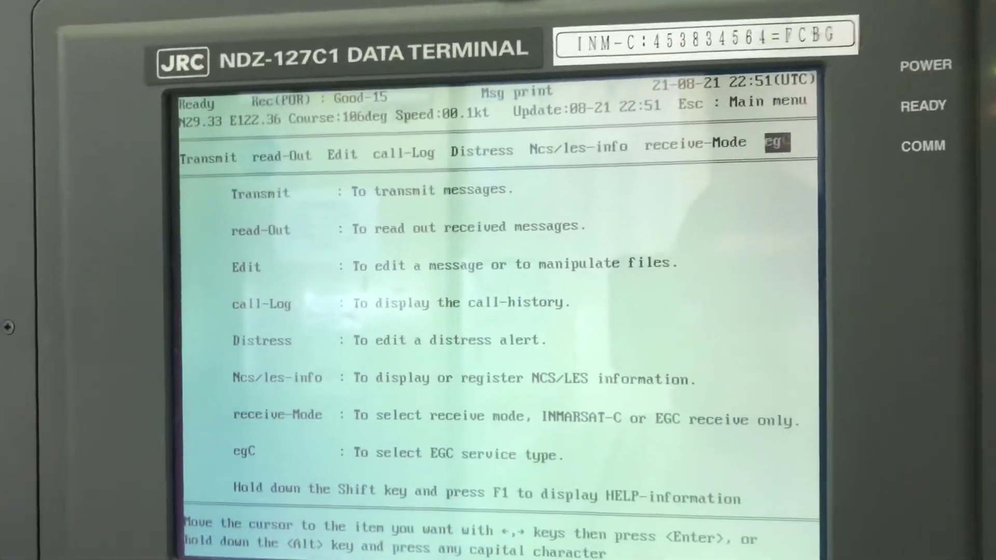
Step: Highlight EGC in the main menu bar and open its service type submenu
key("Left")
key("Left")
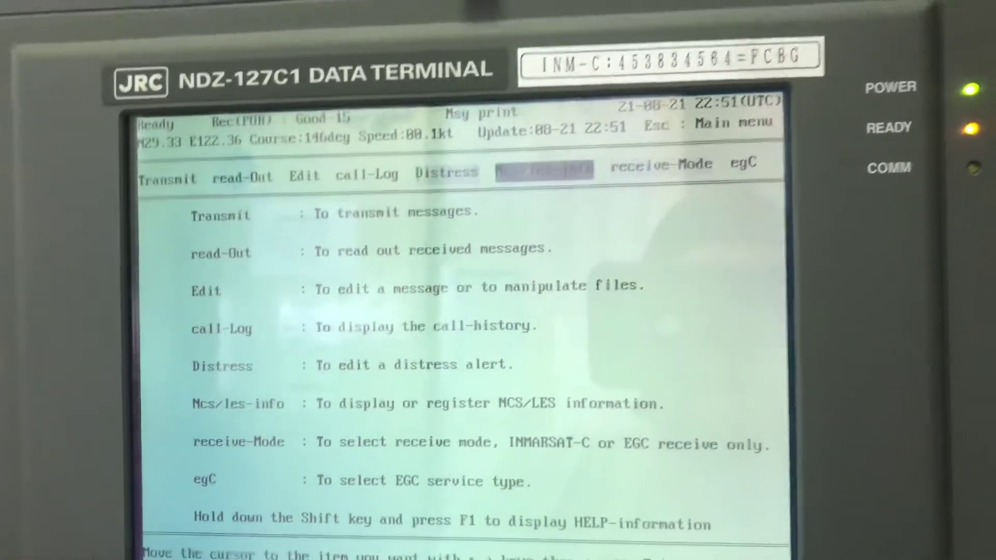
key("Left")
key("Left")
key("Right")
key("Right")
key("Right")
key("Right")
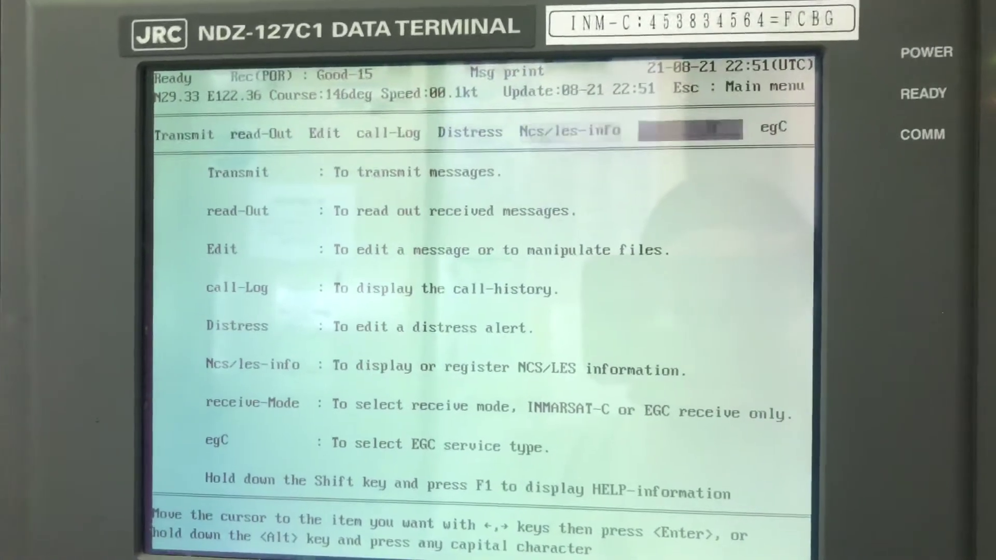
key("Right")
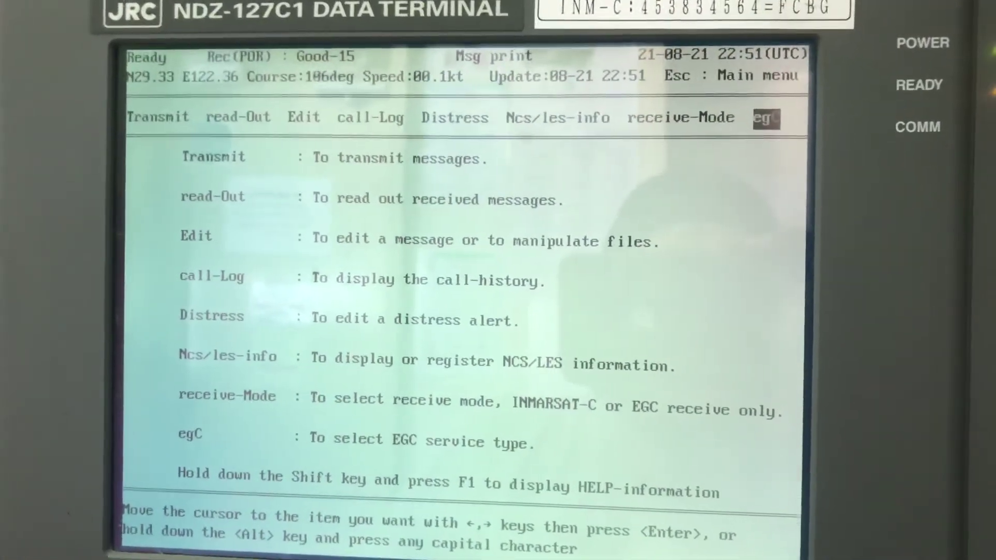
key("Return")
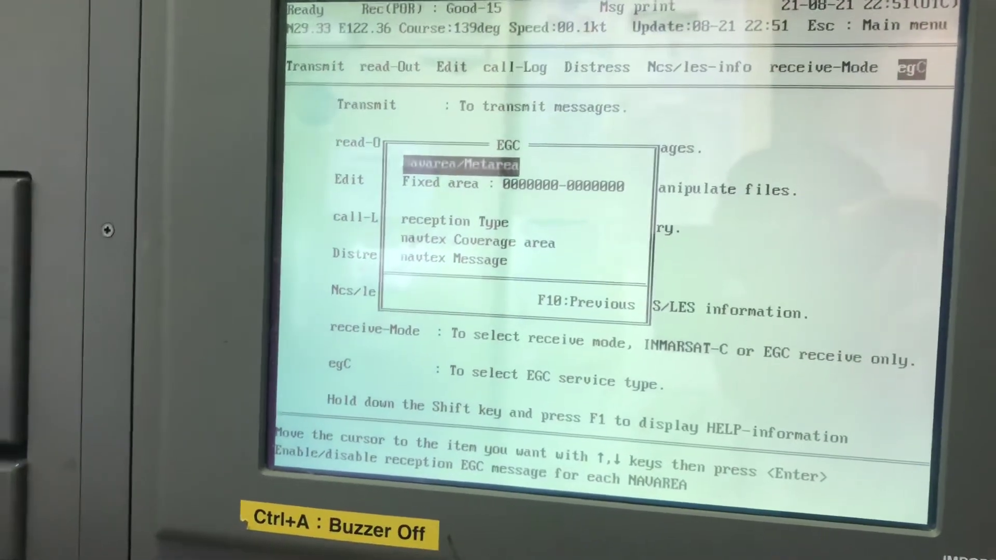
Step: In the Navarea/Metarea list, switch Area 11 reception to Enable, leaving Area 9 disabled
key("Return")
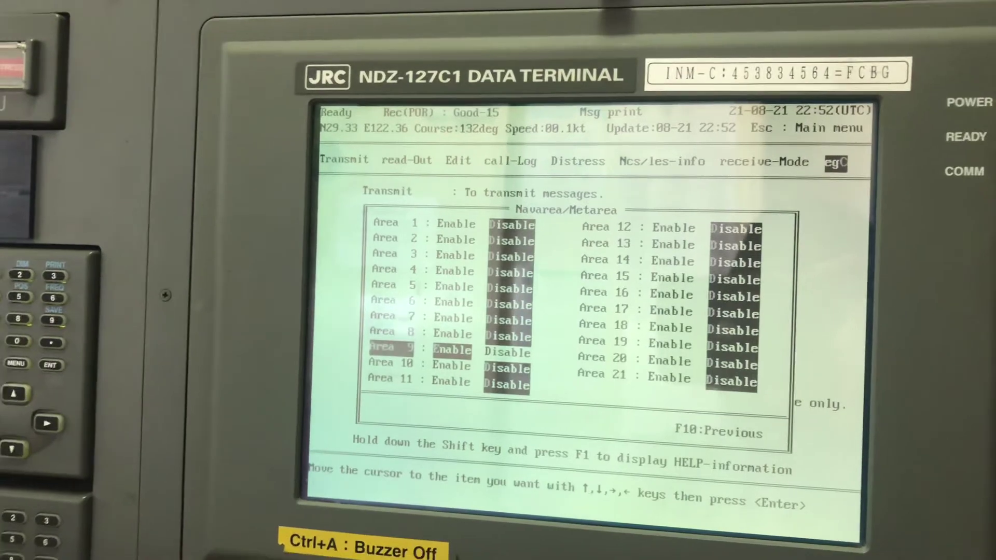
key("Return")
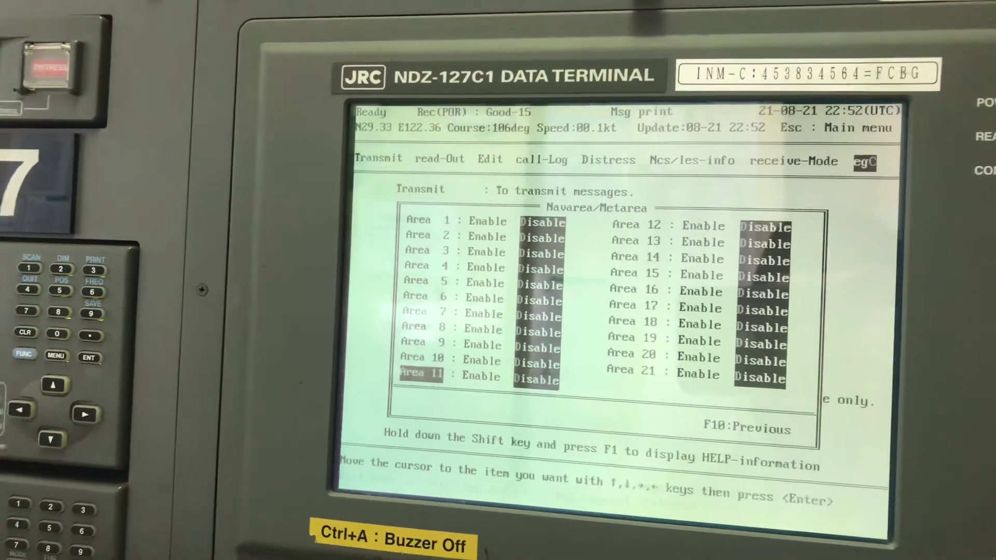
key("Return")
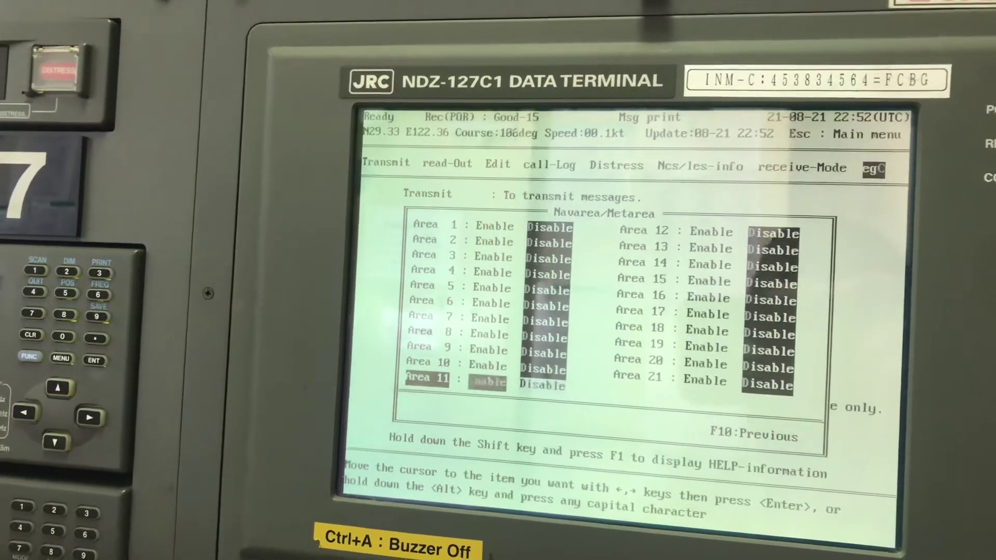
key("Left")
key("Return")
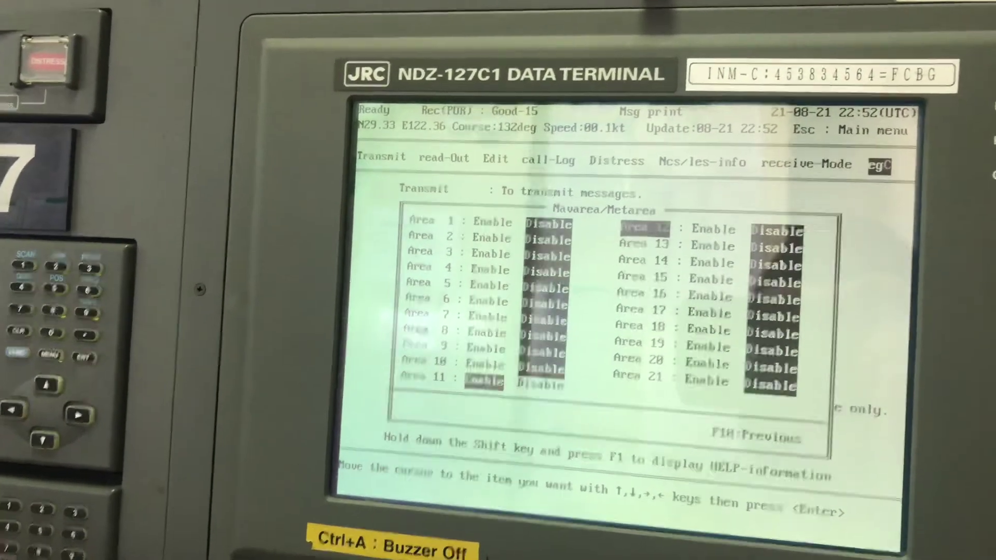